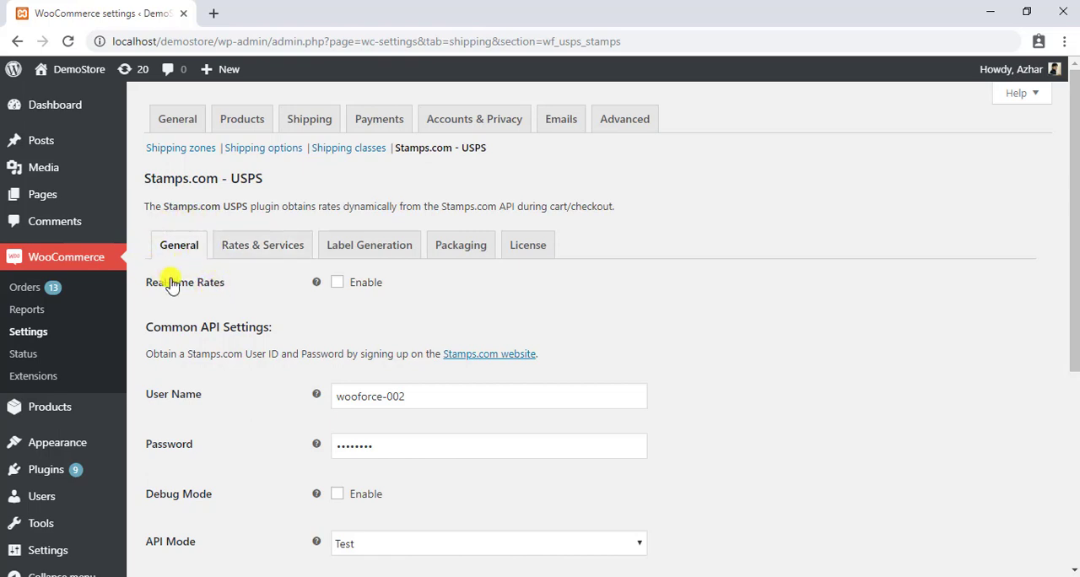
Step: Enable real-time rates in the Stamps.com - USPS general settings and save the changes
left_click(337, 282)
scroll(377, 315, "down", 4)
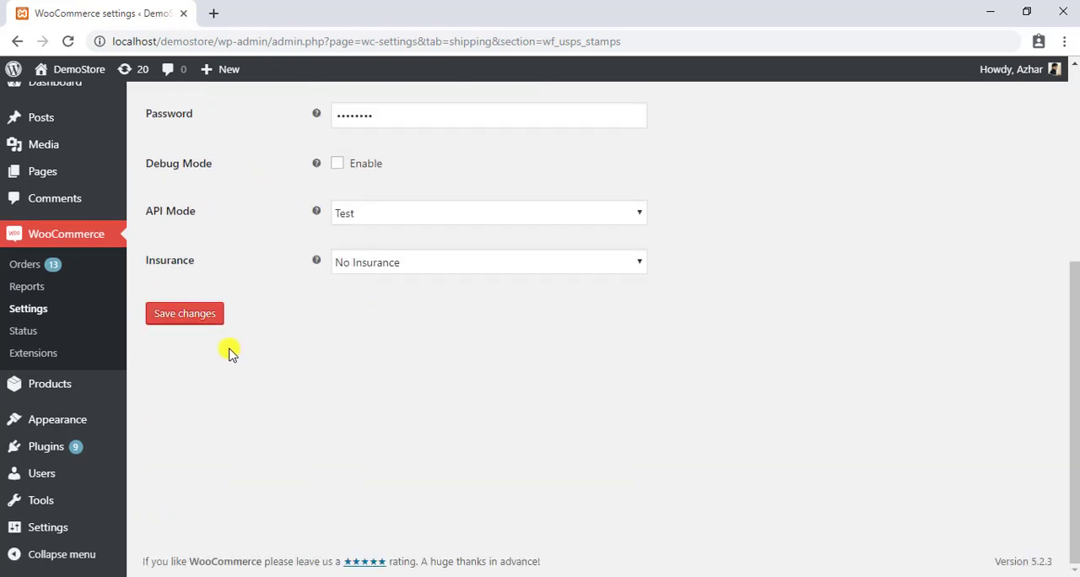
left_click(208, 323)
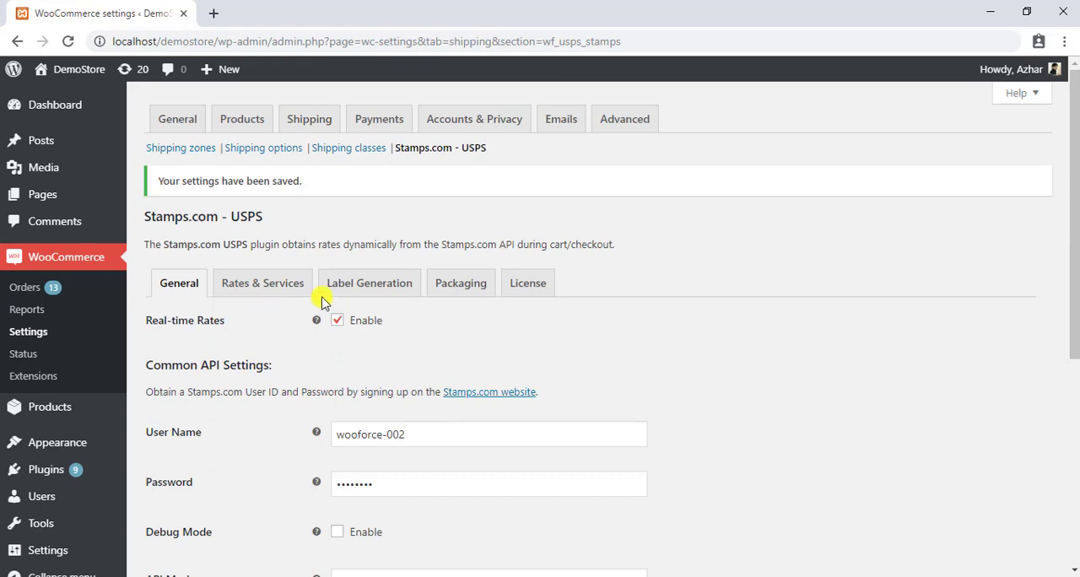
Step: In the label generation settings, set the print label type to PDF and the PDF paper size to LabelSize
left_click(378, 284)
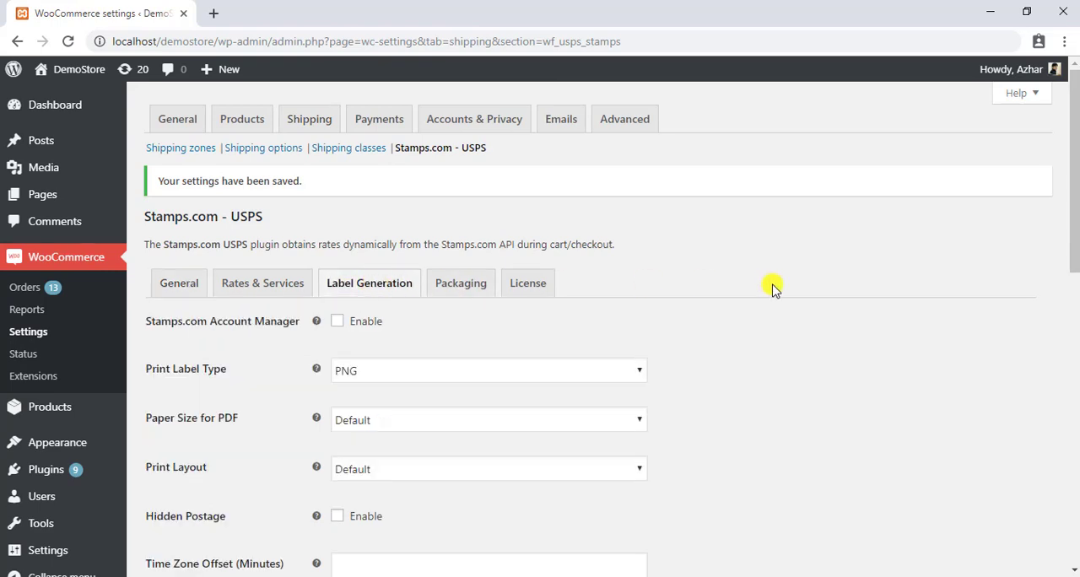
scroll(771, 284, "down", 2)
mouse_move(1072, 273)
left_mouse_down()
mouse_move(1063, 528)
mouse_move(1072, 272)
left_mouse_up()
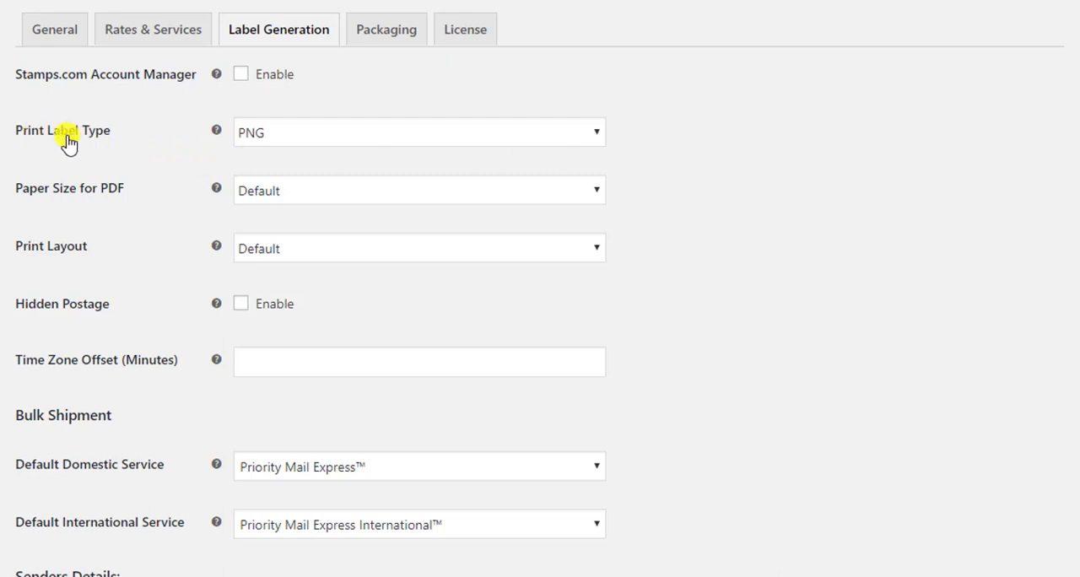
left_click(410, 132)
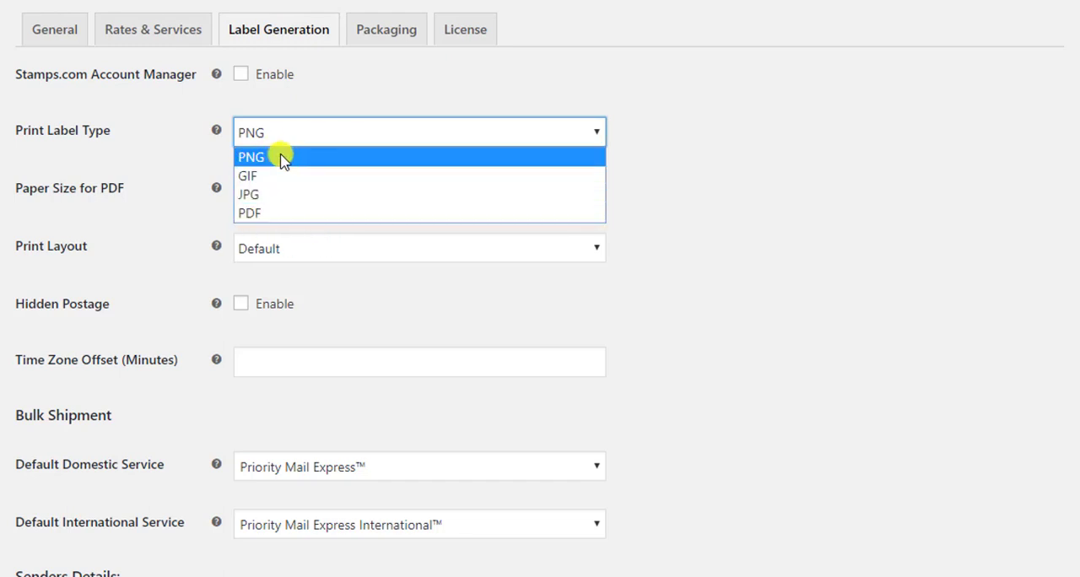
left_click(277, 217)
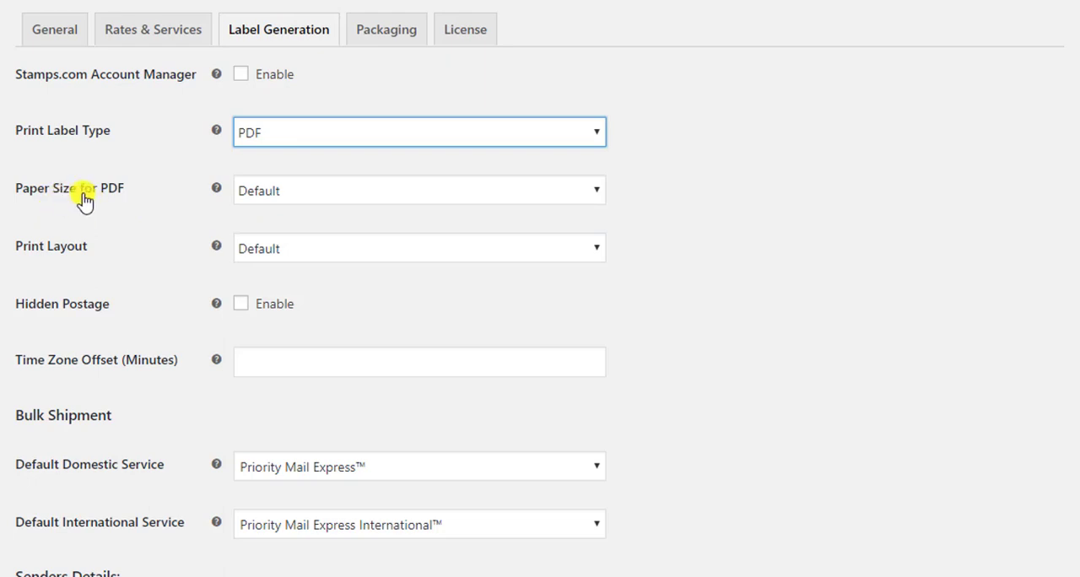
left_click(332, 187)
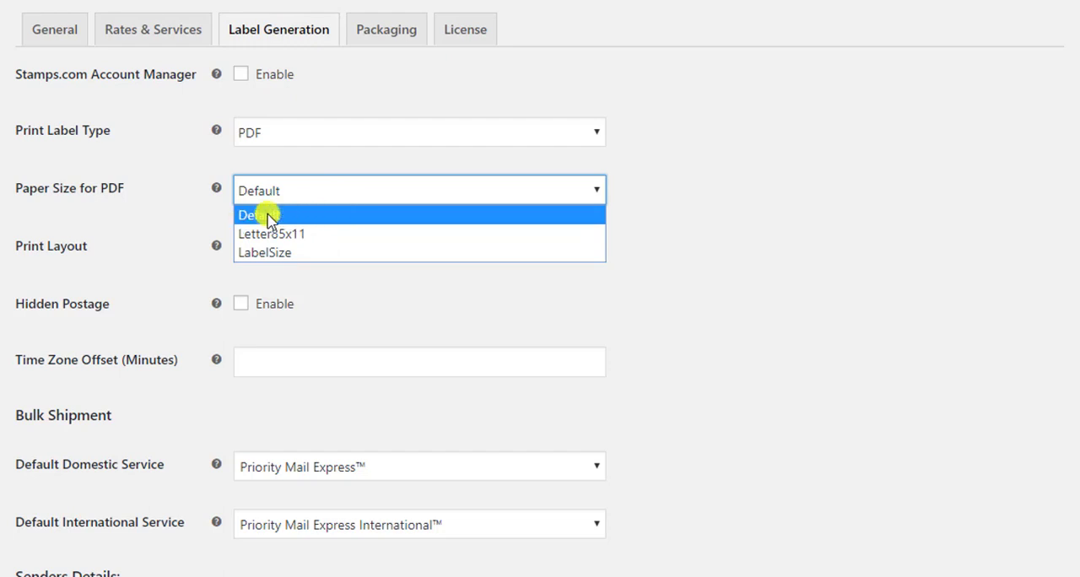
left_click(352, 253)
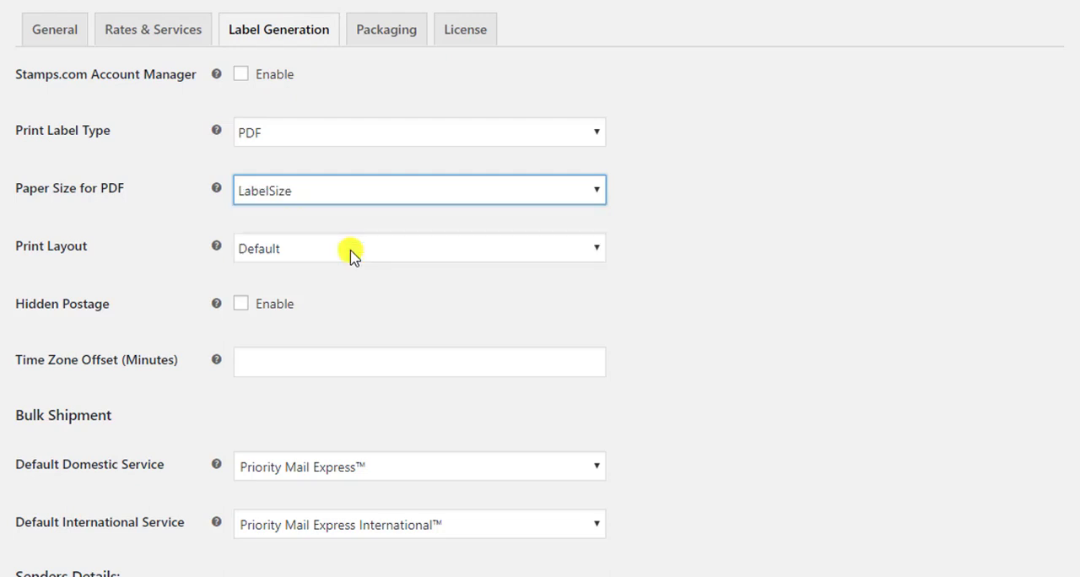
left_click(150, 216)
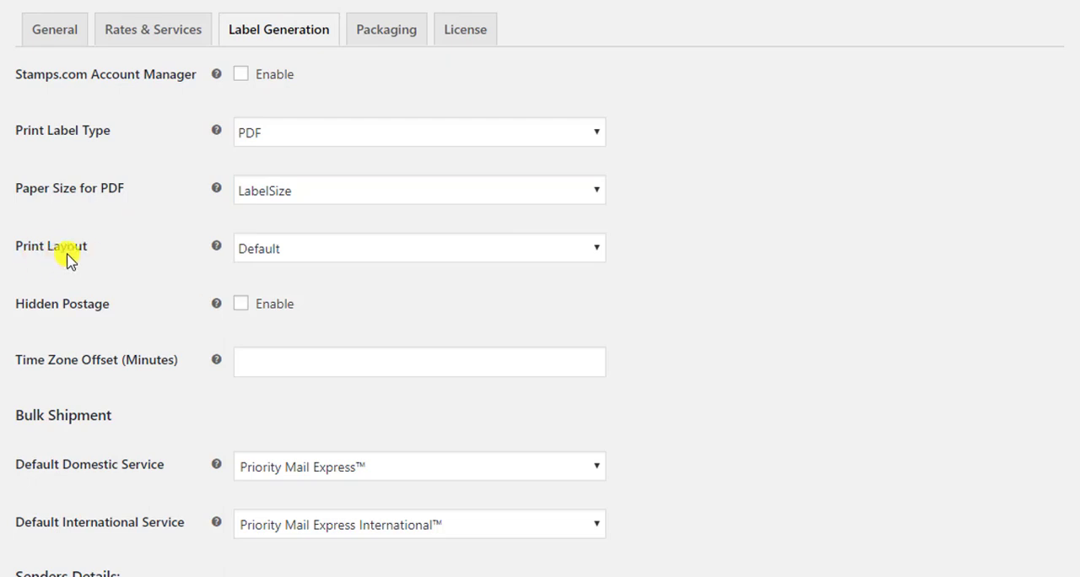
Step: Set the print layout to Normal6X4 and enable hidden postage
left_click(389, 253)
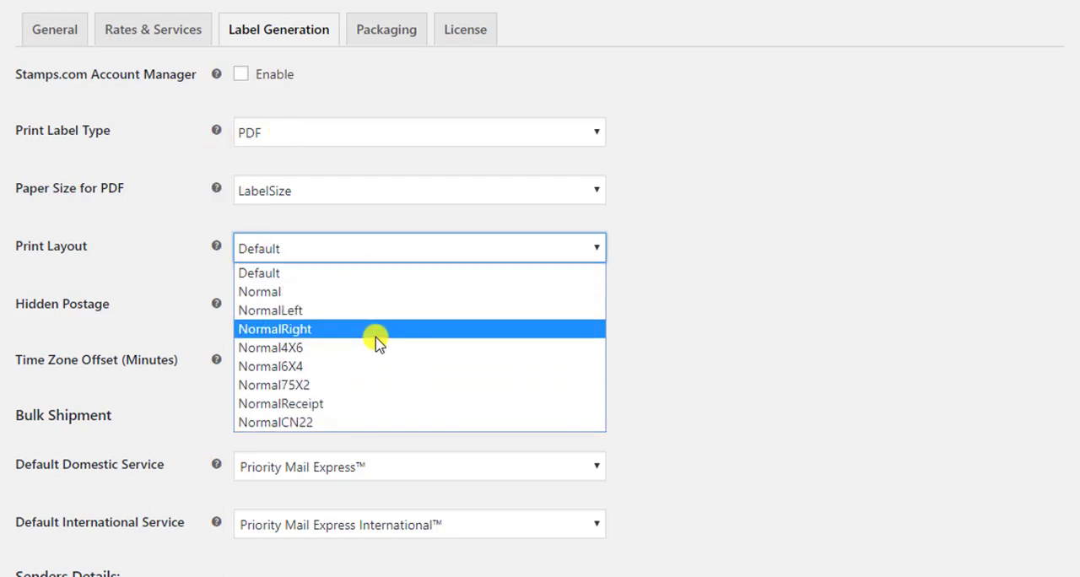
left_click(377, 368)
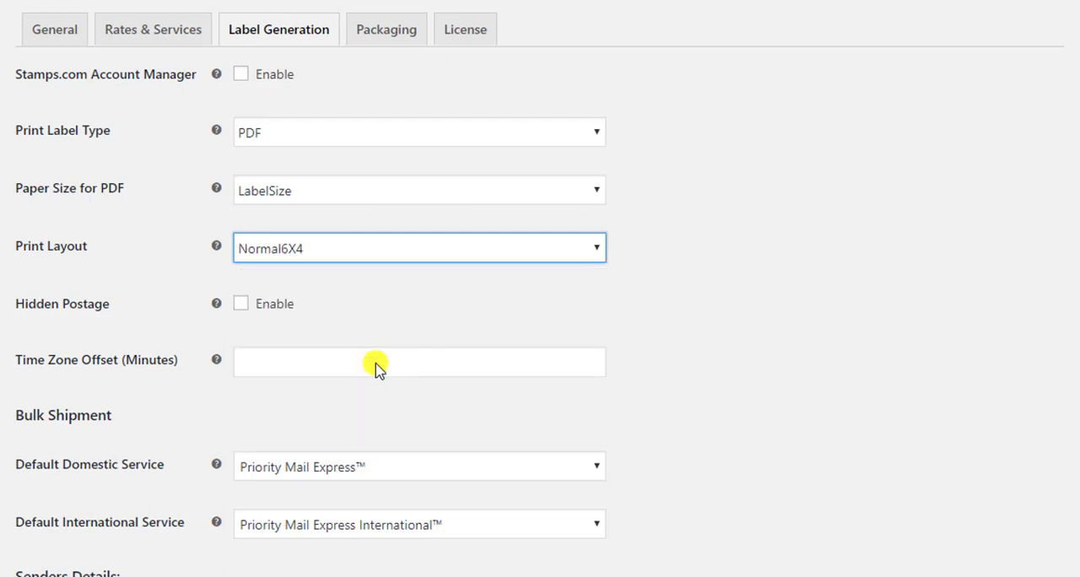
left_click(403, 285)
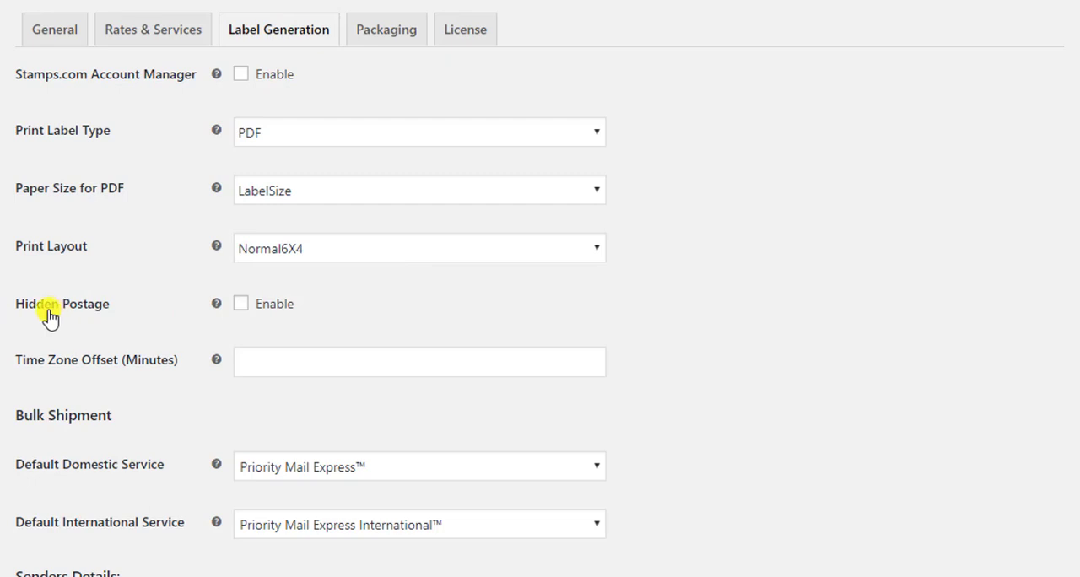
left_click(241, 306)
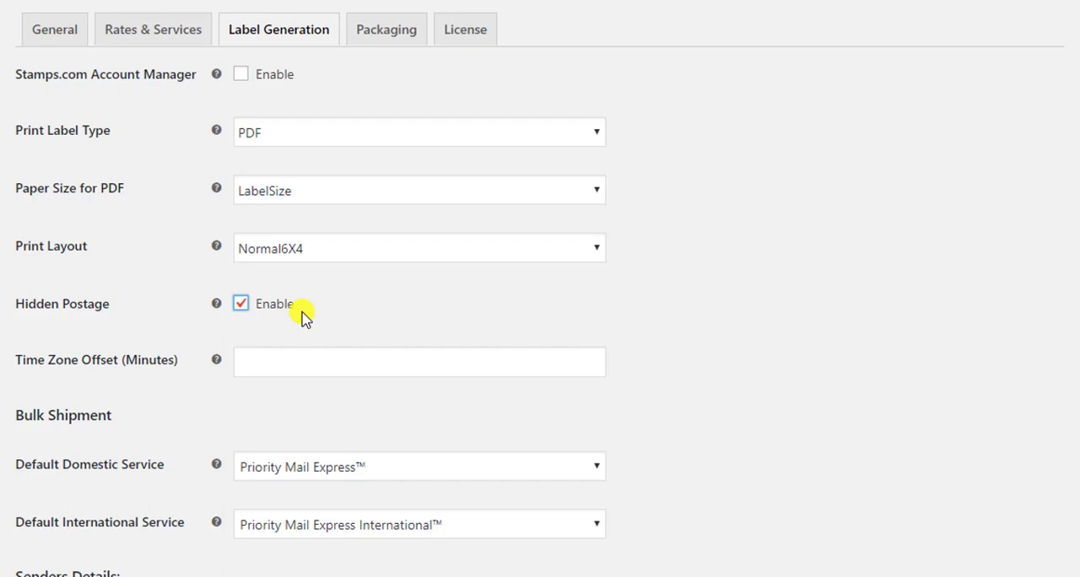
left_click(338, 309)
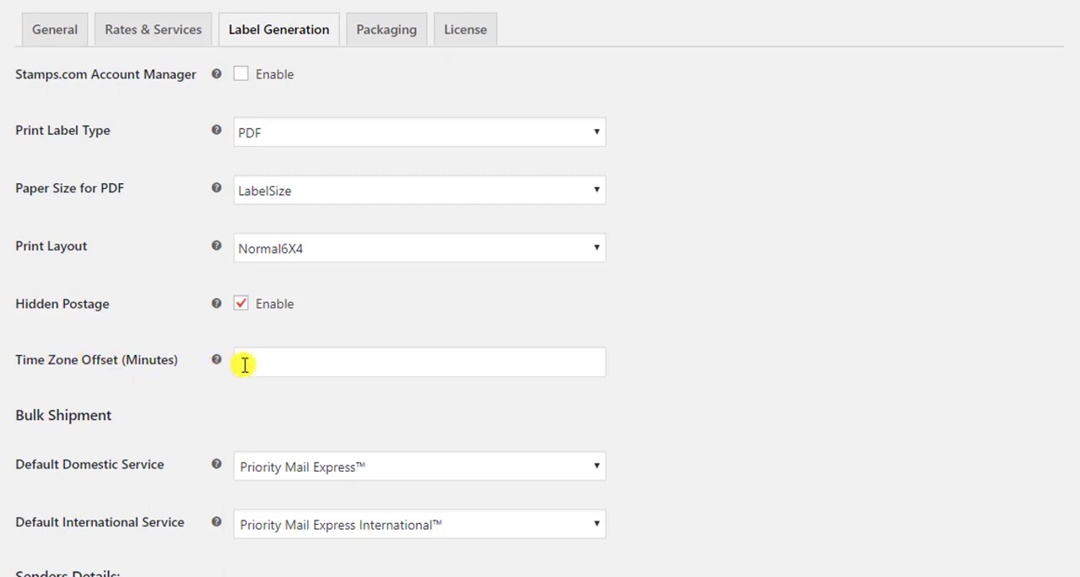
left_click(297, 357)
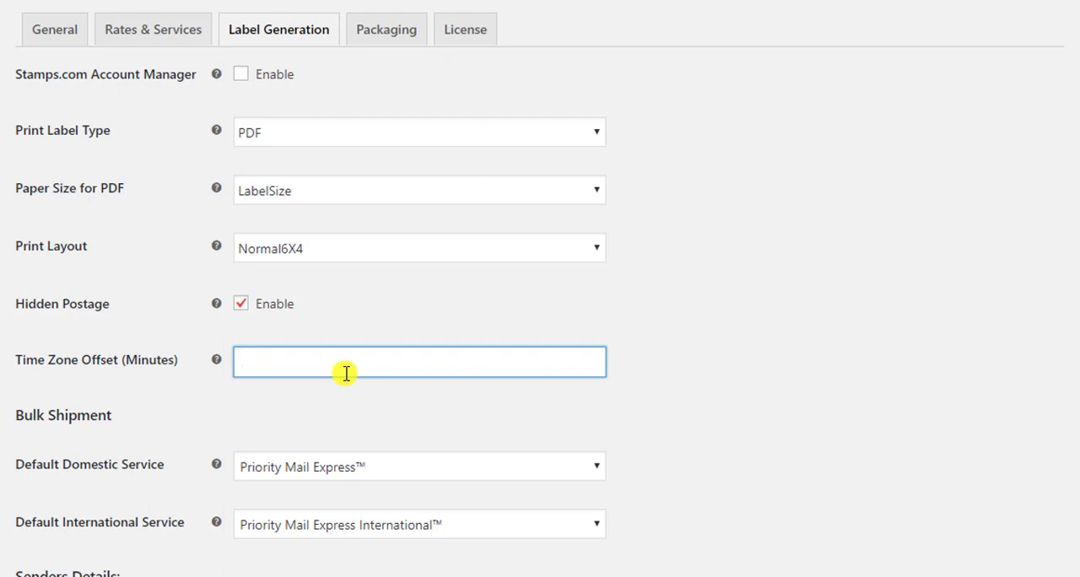
left_click(641, 374)
Step: Fill in the sender's name, the company name Stark, and the sender's address, city, state, e-mail and phone
scroll(641, 374, "down", 5)
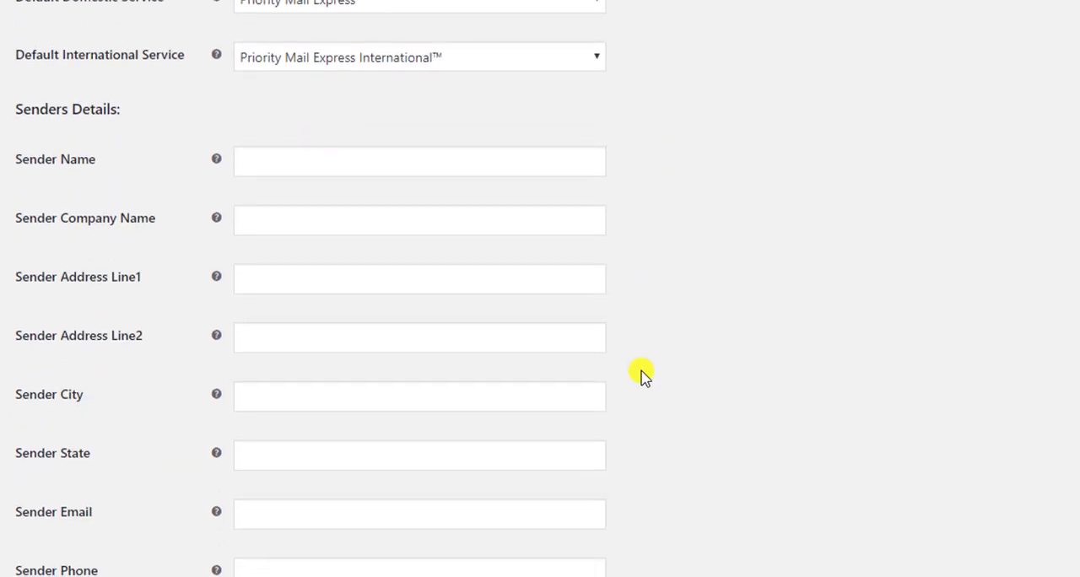
scroll(641, 373, "down", 1)
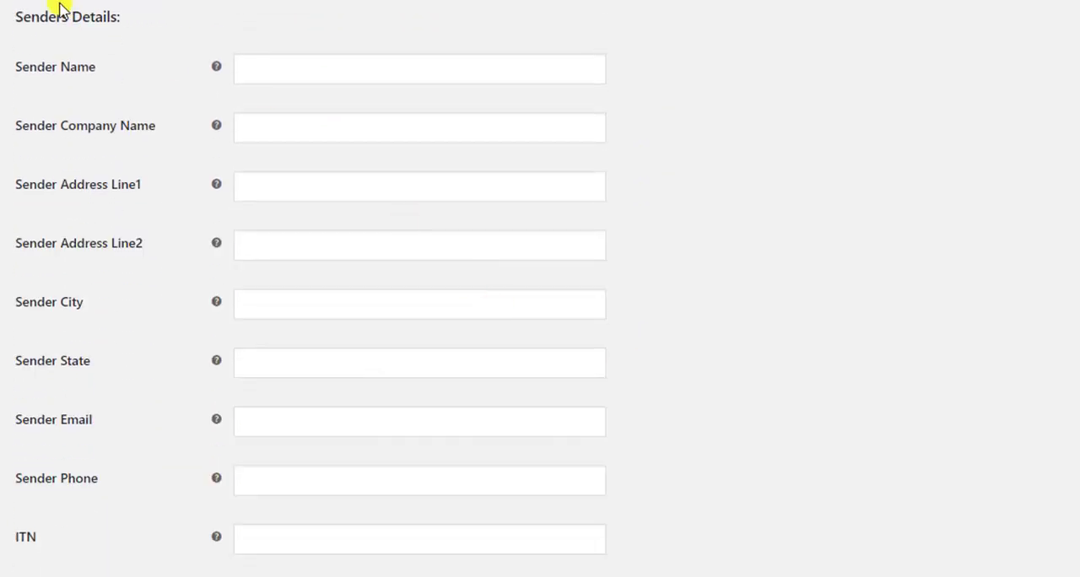
left_click(336, 70)
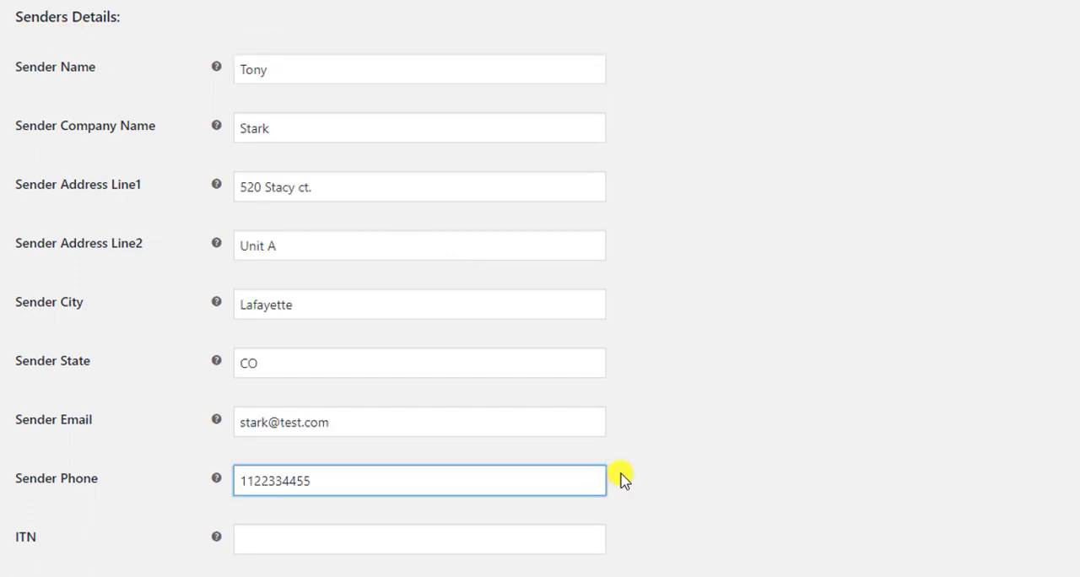
left_click(624, 479)
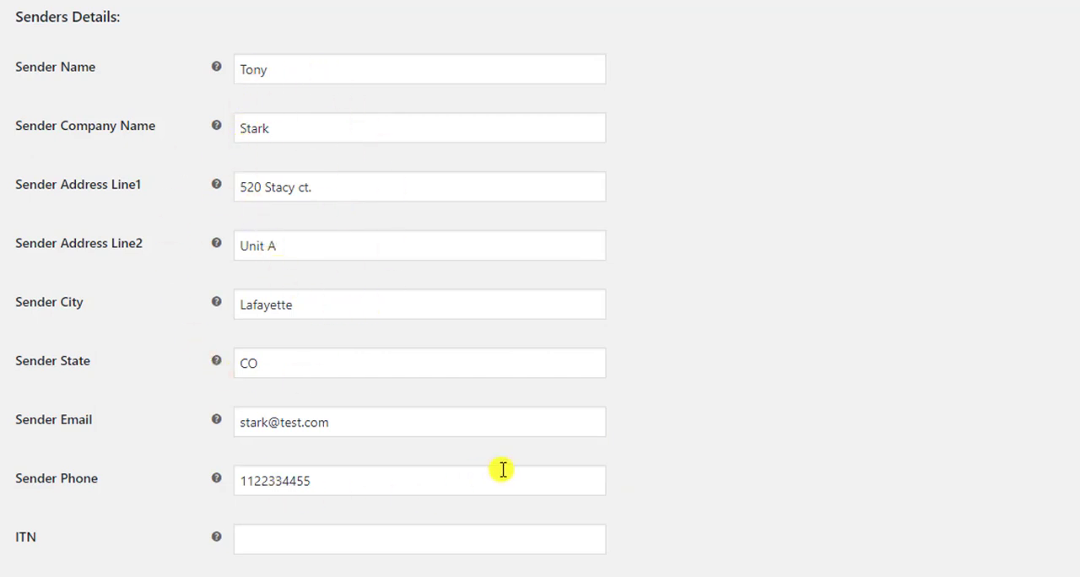
Step: Set the print layout to Normal4X6, keeping LabelSize as the PDF paper size
scroll(502, 469, "up", 7)
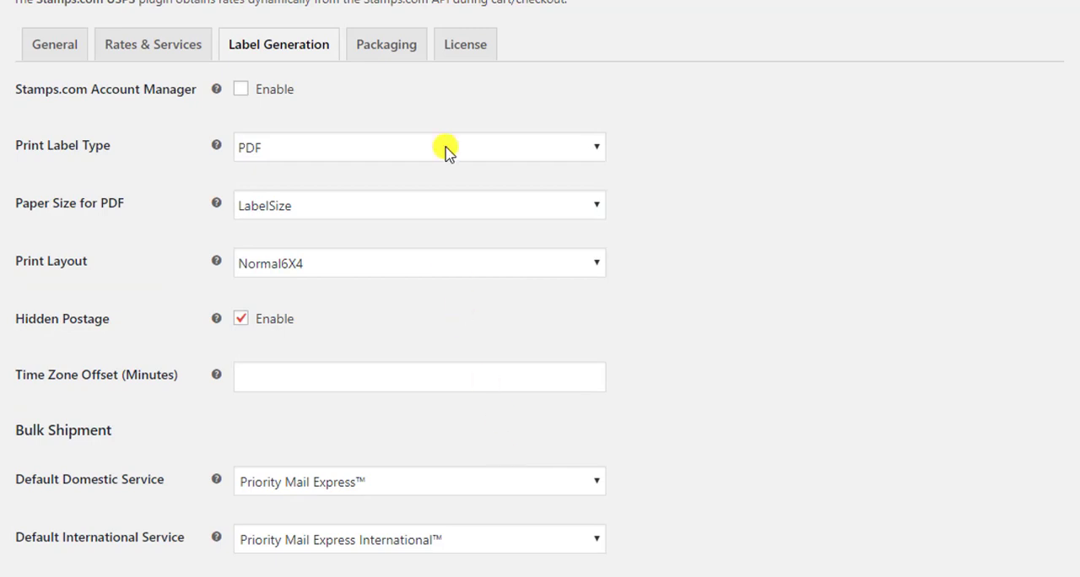
scroll(446, 151, "up", 1)
left_click(460, 200)
left_click(473, 278)
left_click(451, 258)
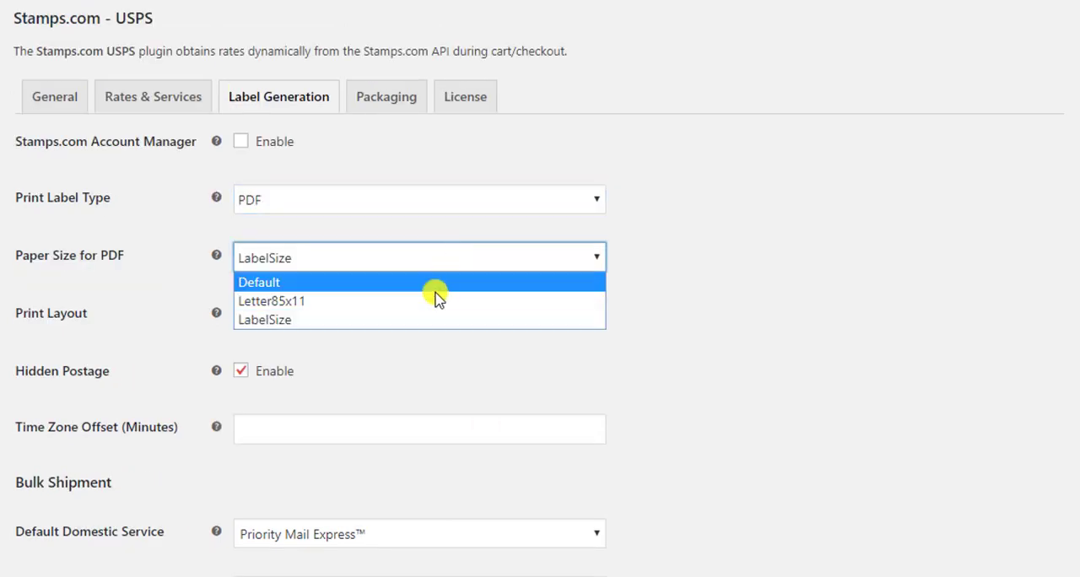
left_click(421, 319)
left_click(407, 317)
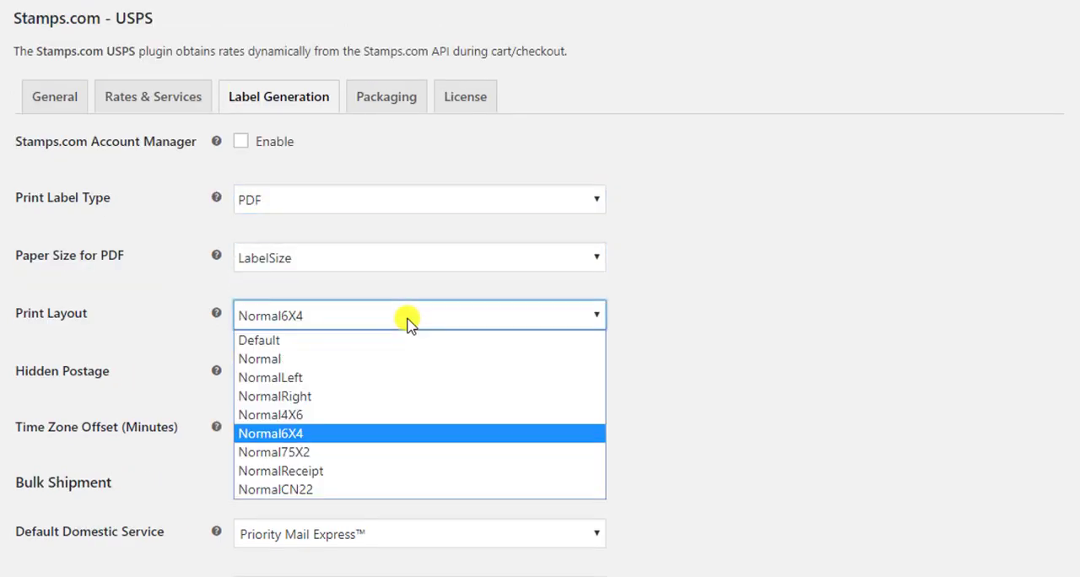
left_click(386, 414)
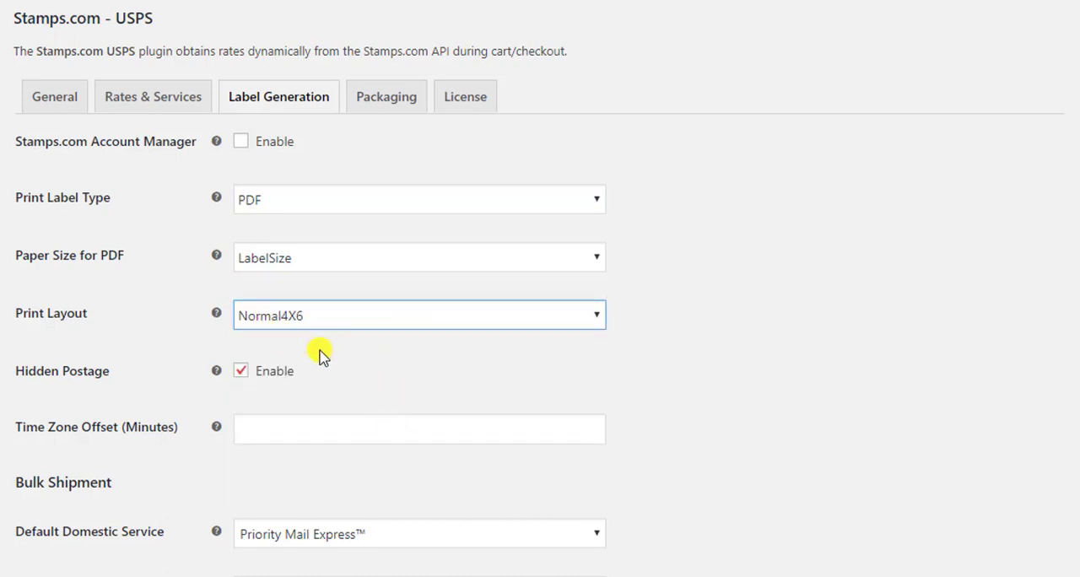
Step: Set the time zone offset to 1440 minutes
left_click(304, 430)
type("1")
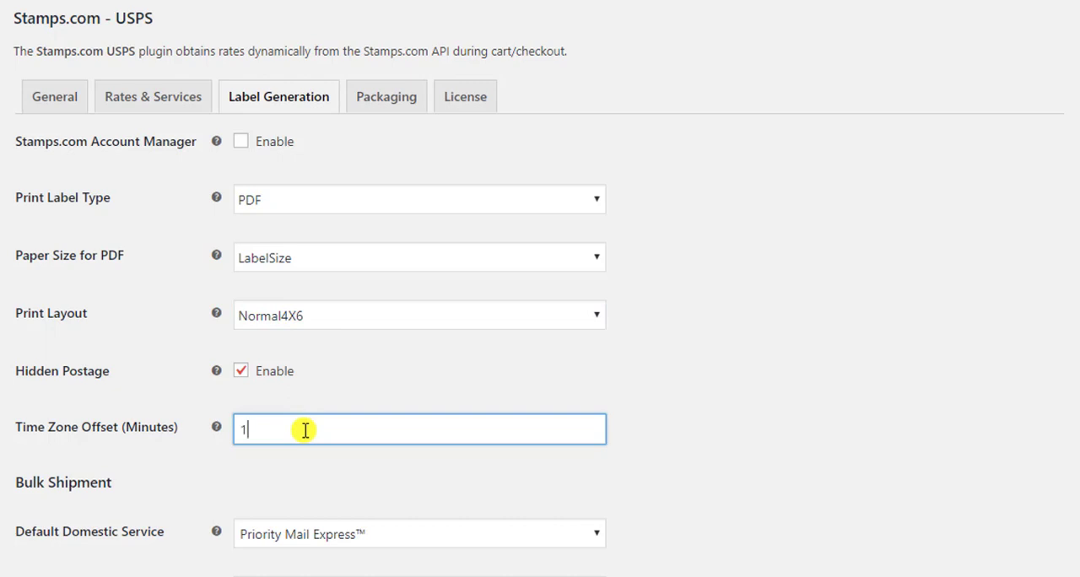
type("440")
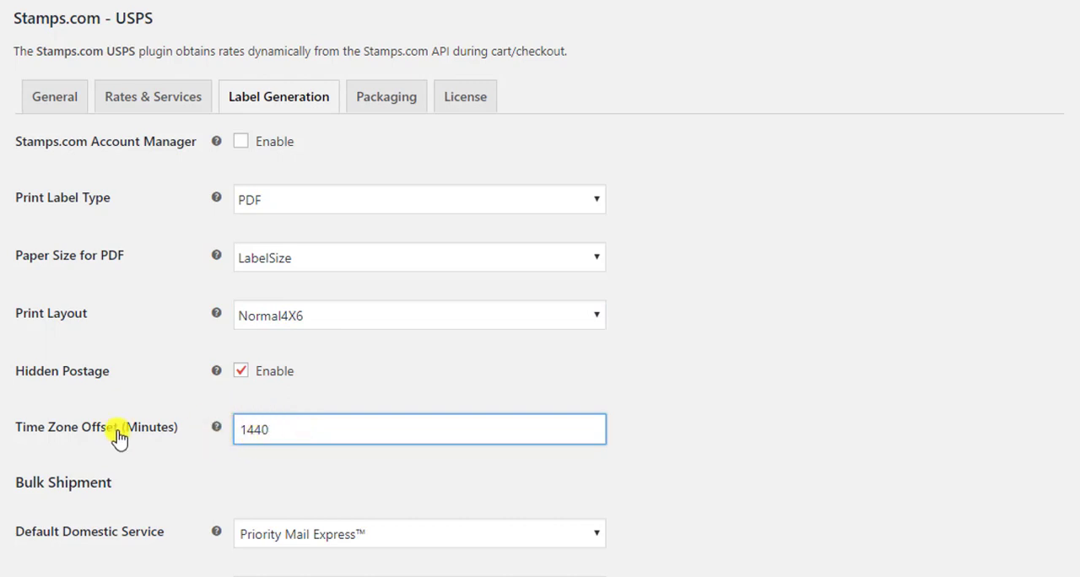
Step: Disable hidden postage and save the label generation settings
left_click(241, 376)
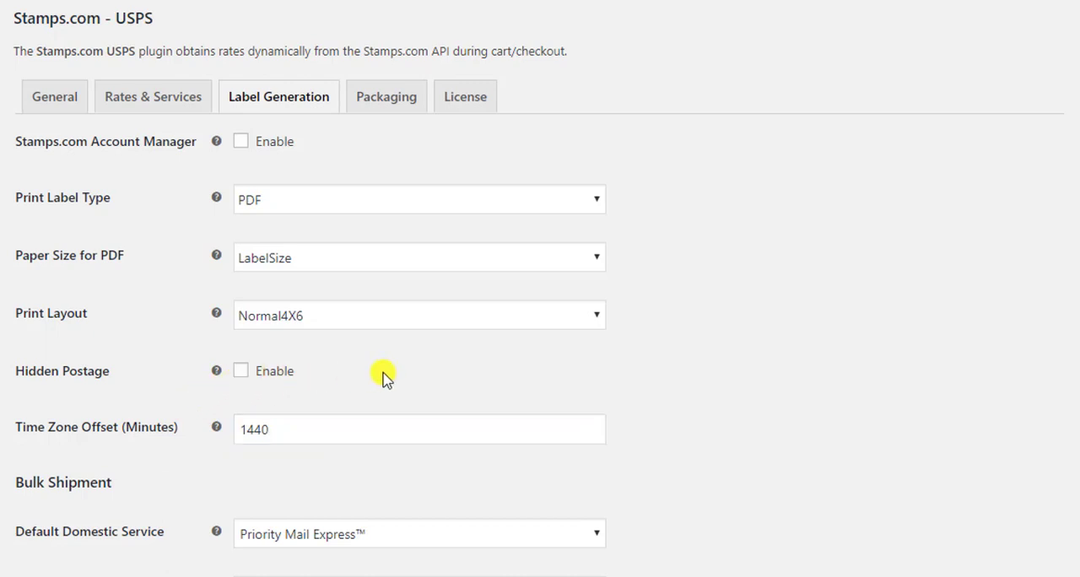
scroll(384, 375, "down", 9)
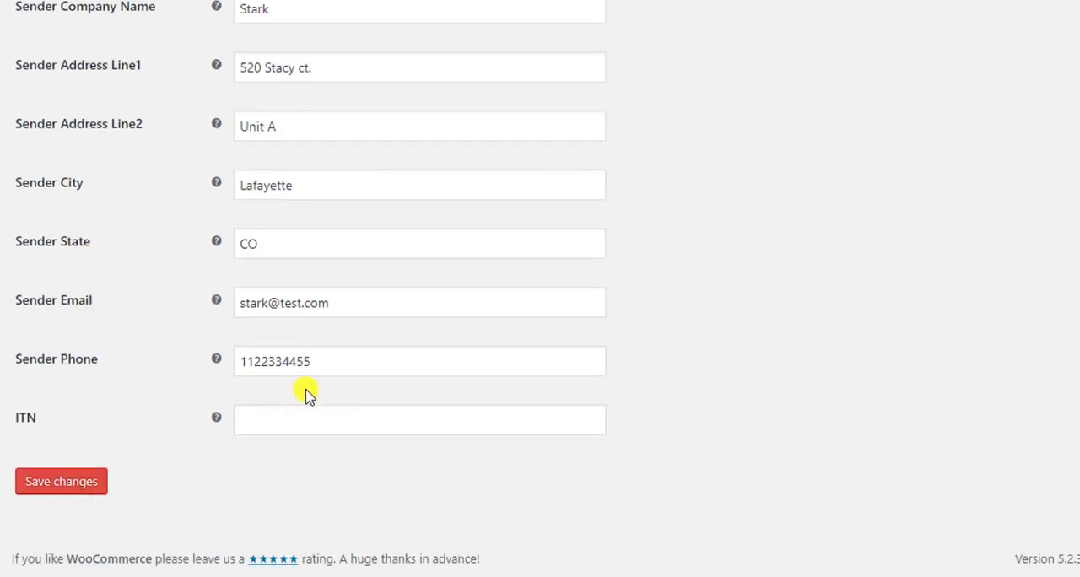
left_click(46, 481)
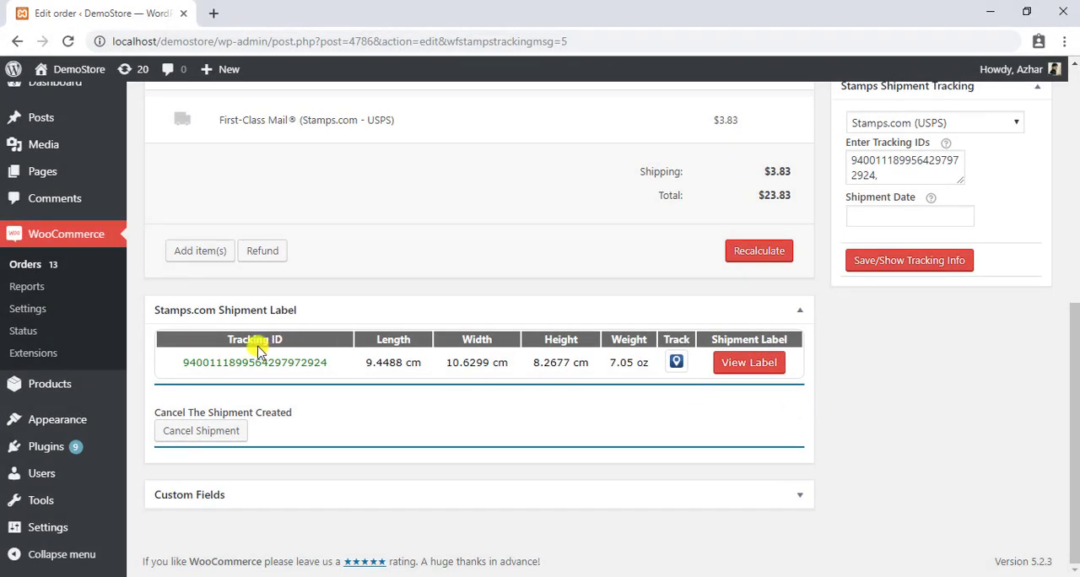
Step: View the order's Stamps.com shipment label and examine its postage, mailing date and sender details
left_click(748, 362)
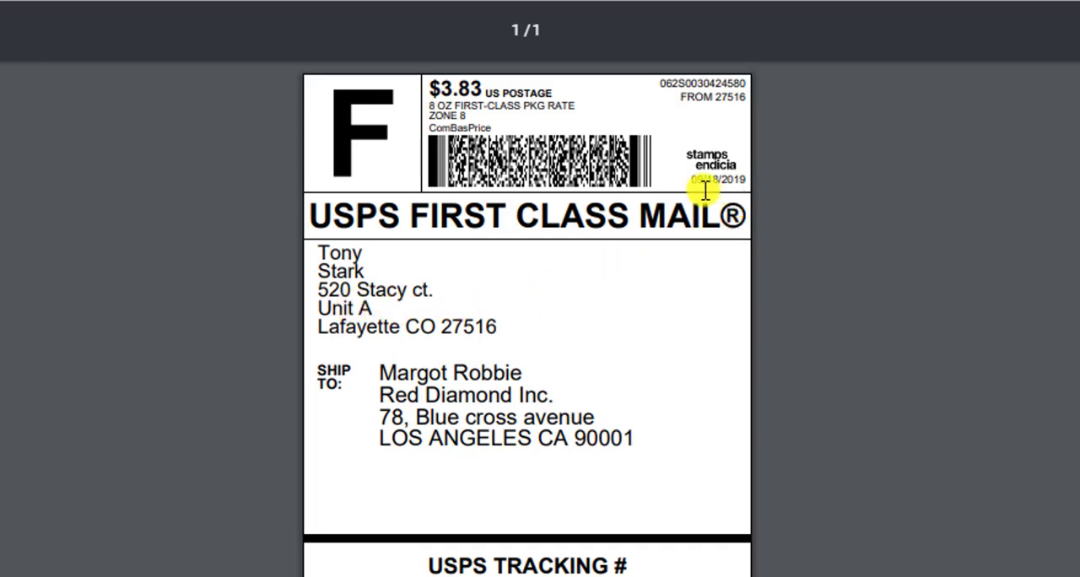
left_click_drag(691, 185, 746, 182)
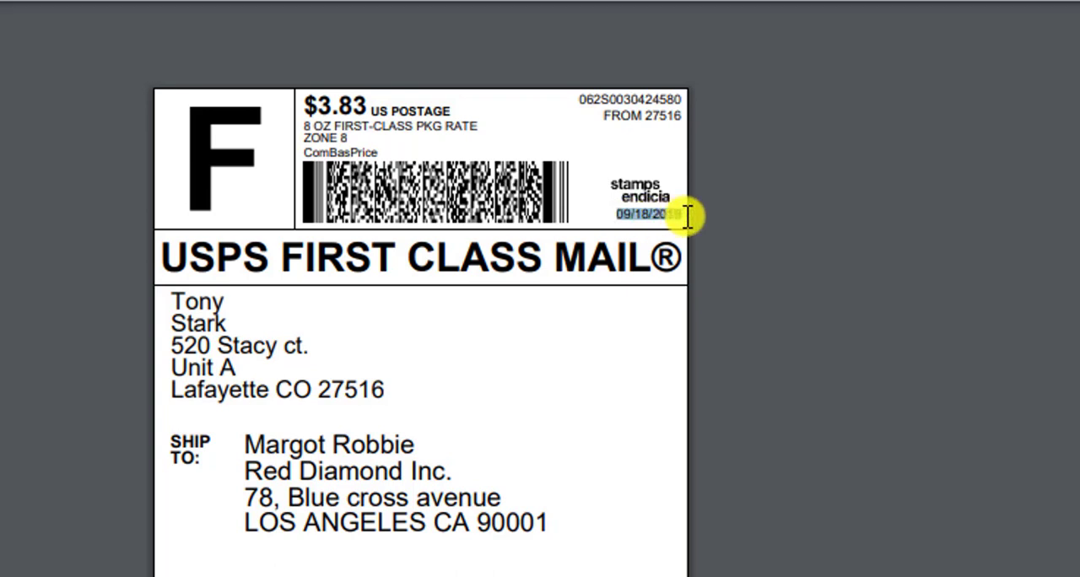
left_click(745, 231)
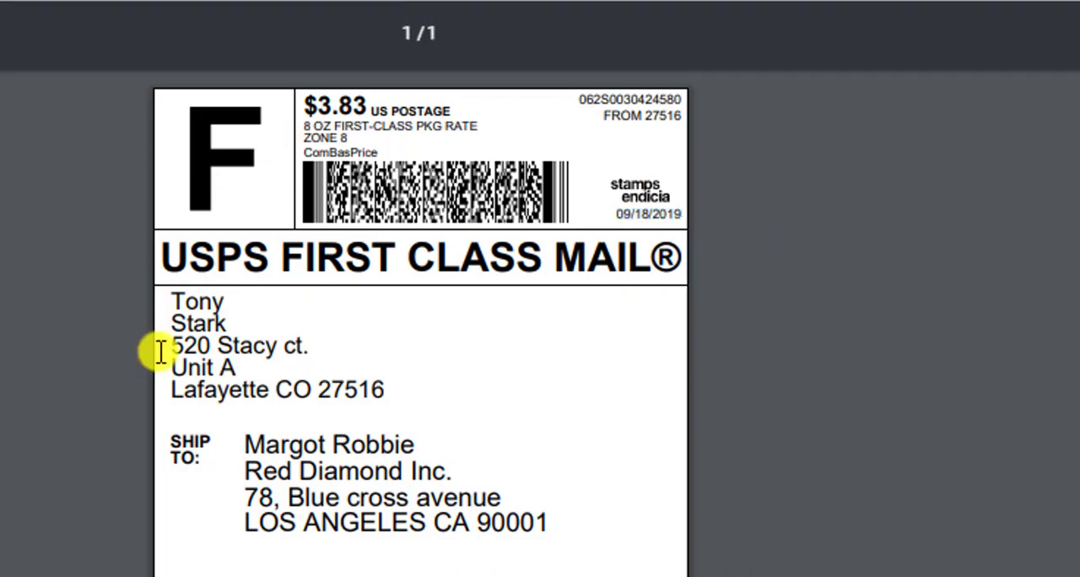